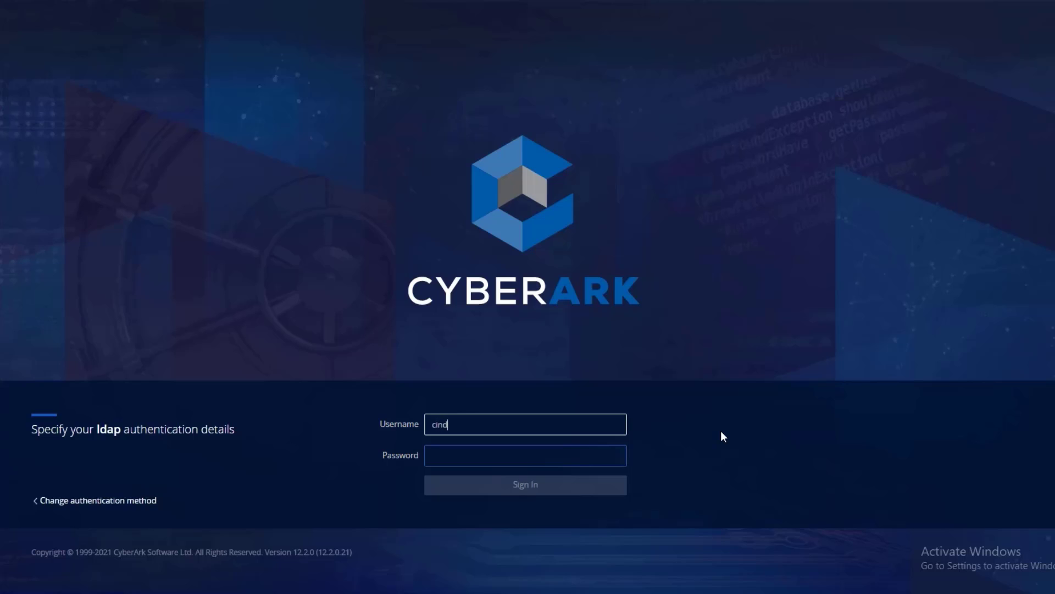
Step: Sign in to the vault with the password and open Privileged Sessions > Monitoring
left_click(612, 455)
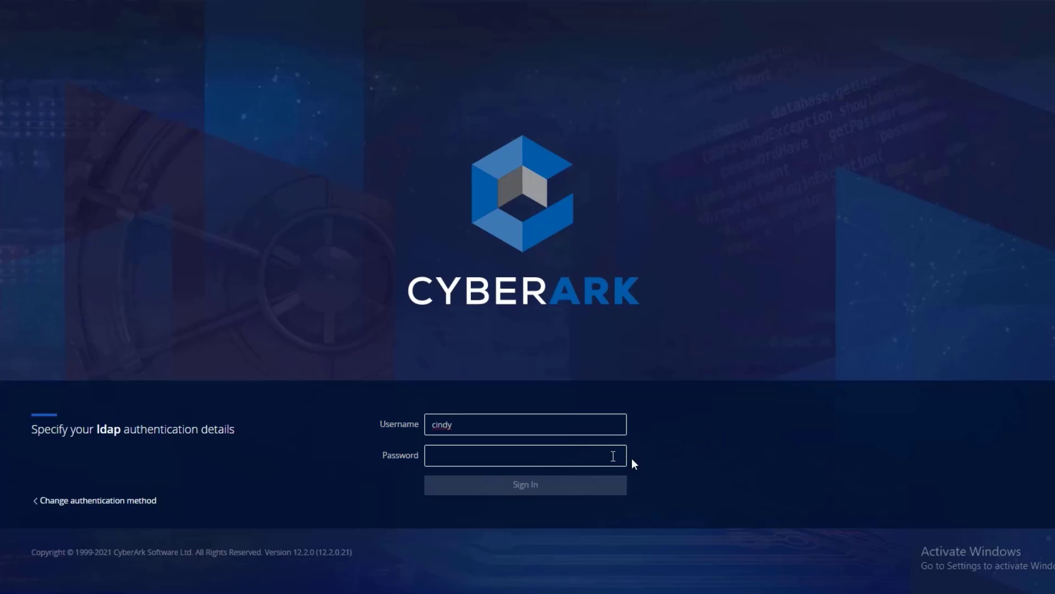
type("•")
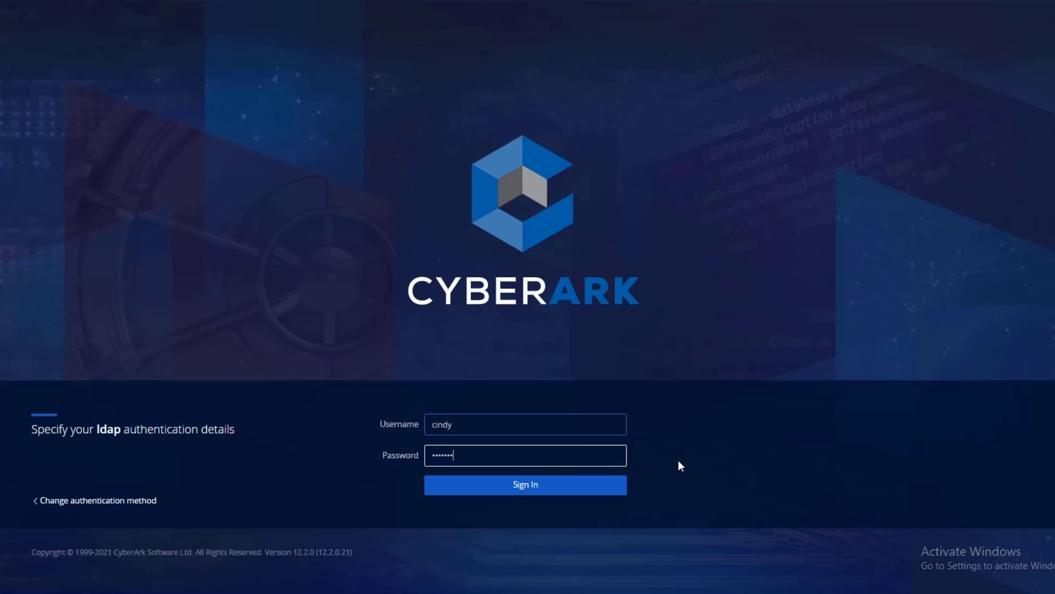
left_click(617, 490)
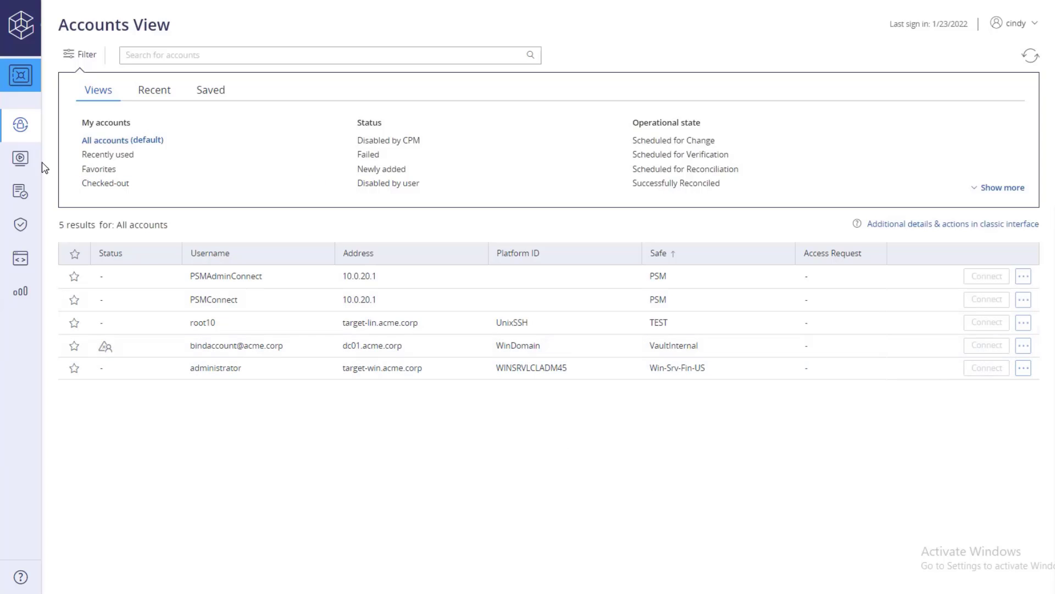
mouse_move(91, 158)
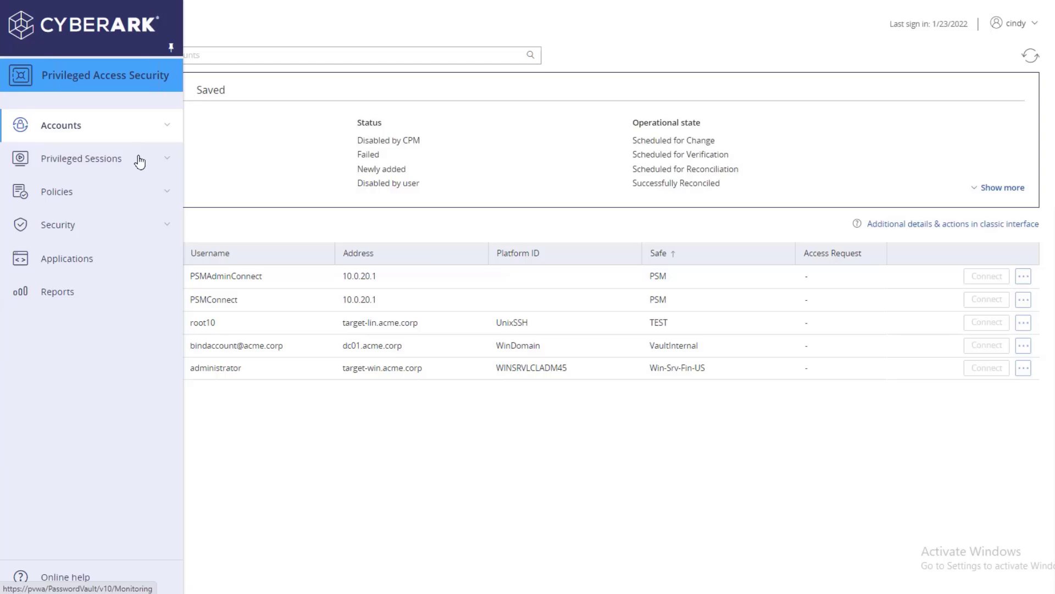
left_click(140, 160)
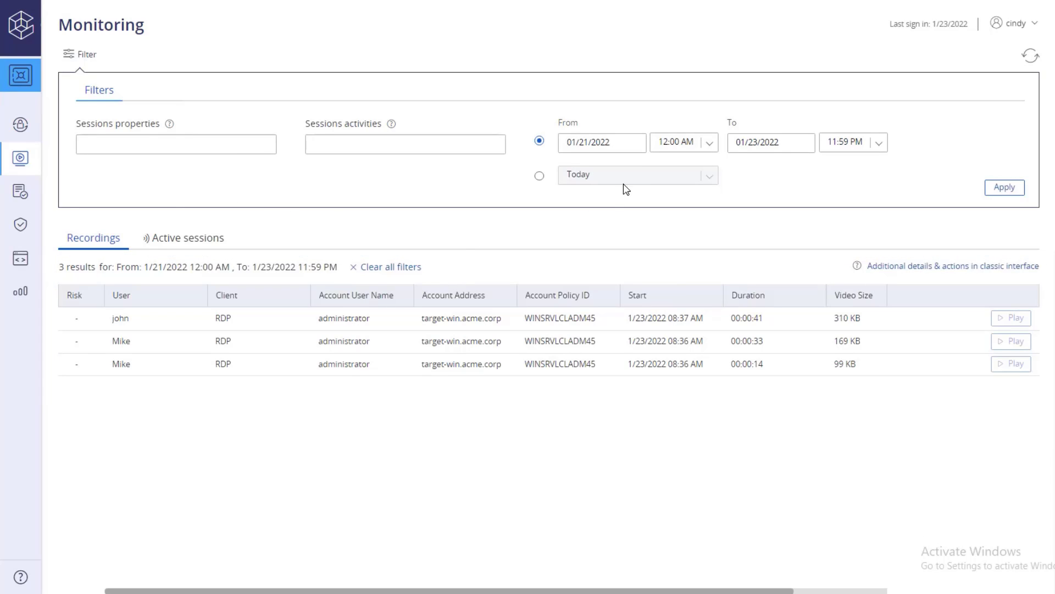
Step: Widen the recordings date range to start from 01/01/2022
left_click(638, 142)
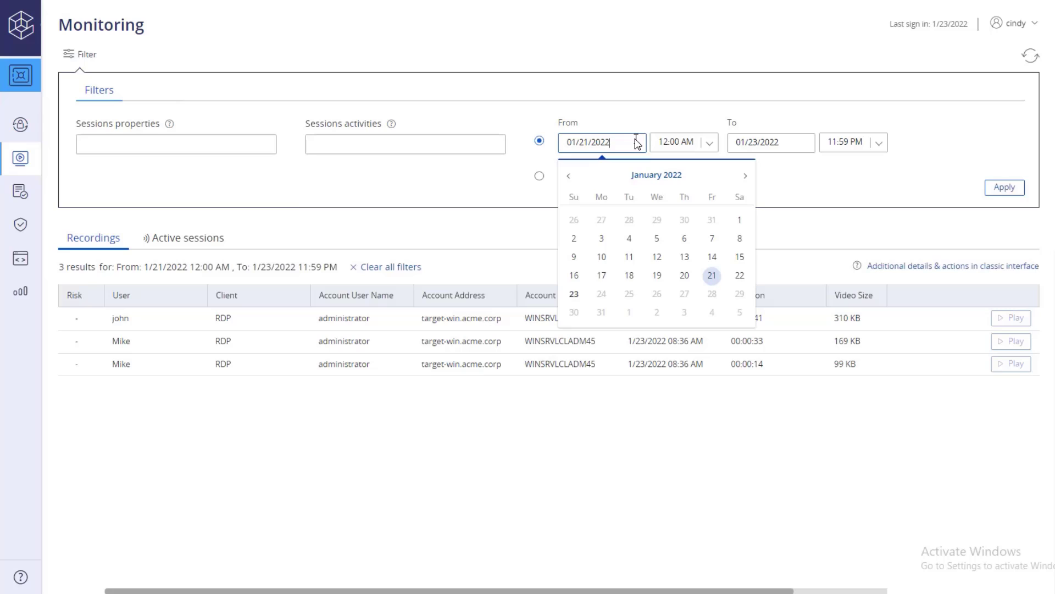
left_click(739, 220)
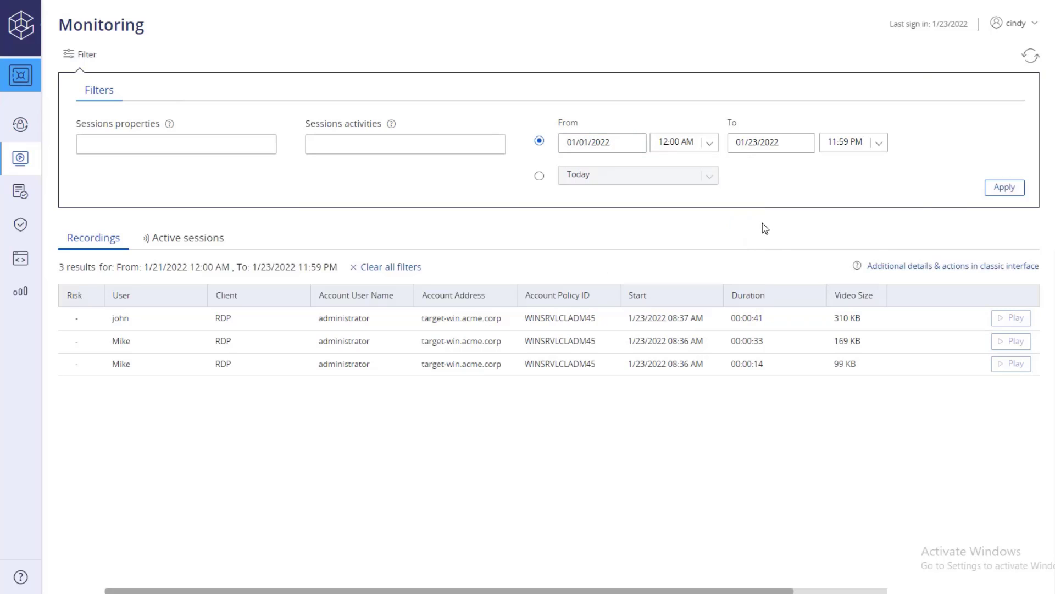
left_click(1004, 189)
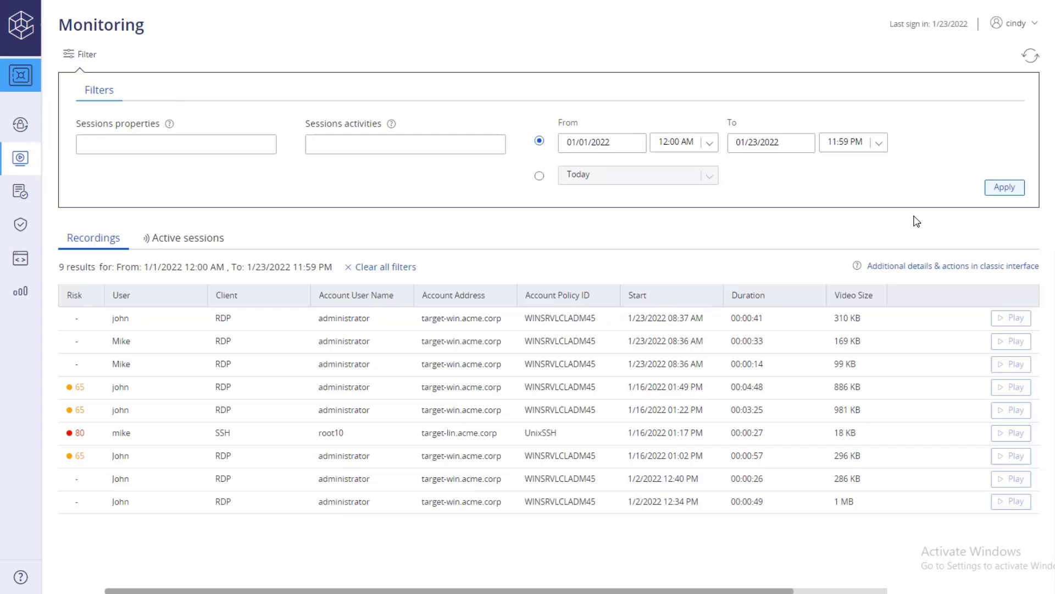
Step: Filter sessions by the 'administrator' property, then clear that filter
left_click(242, 150)
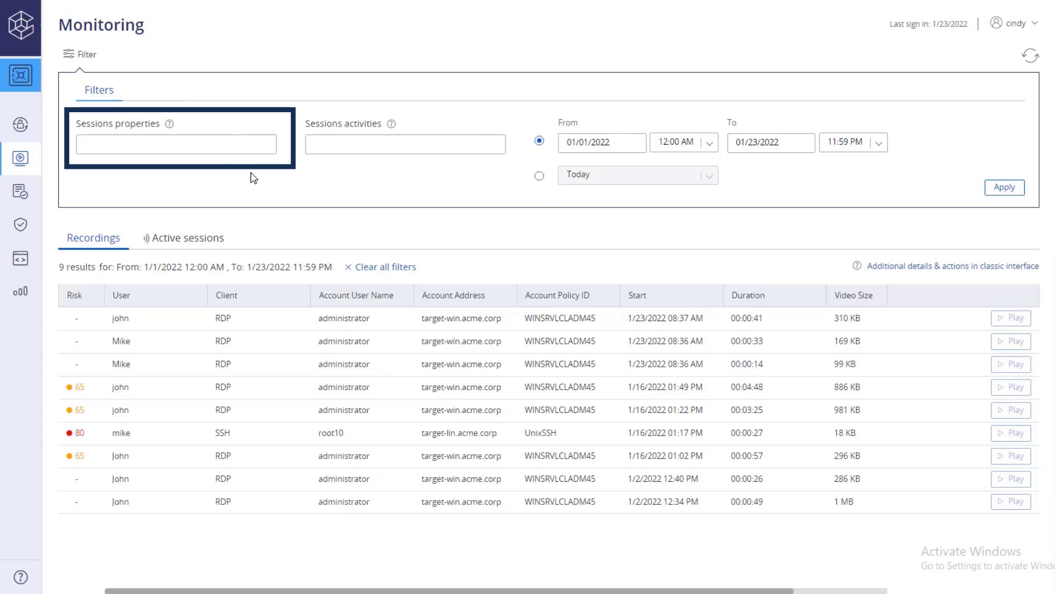
type("administr")
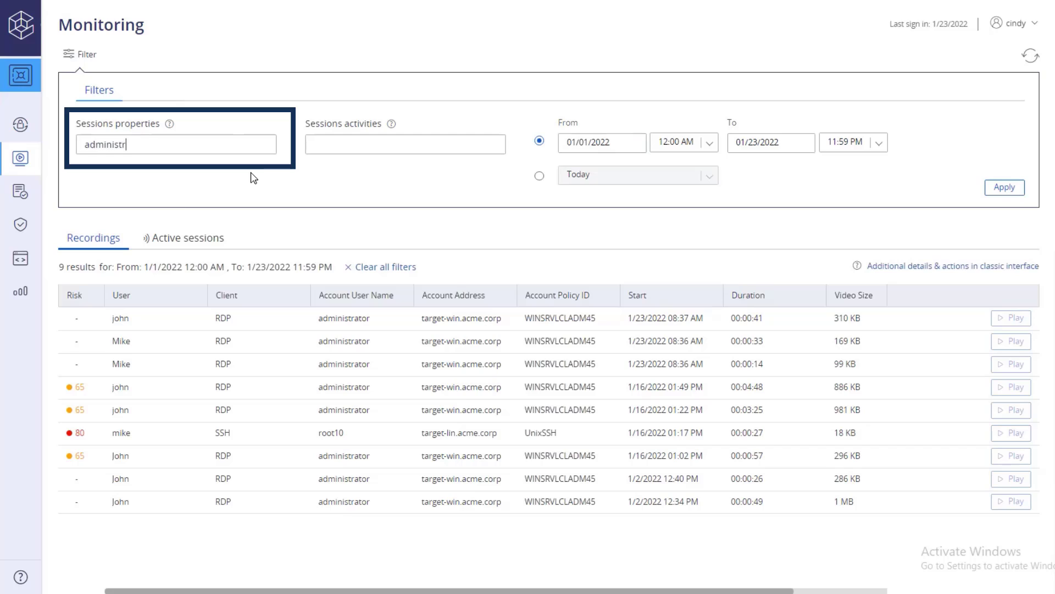
type("ator")
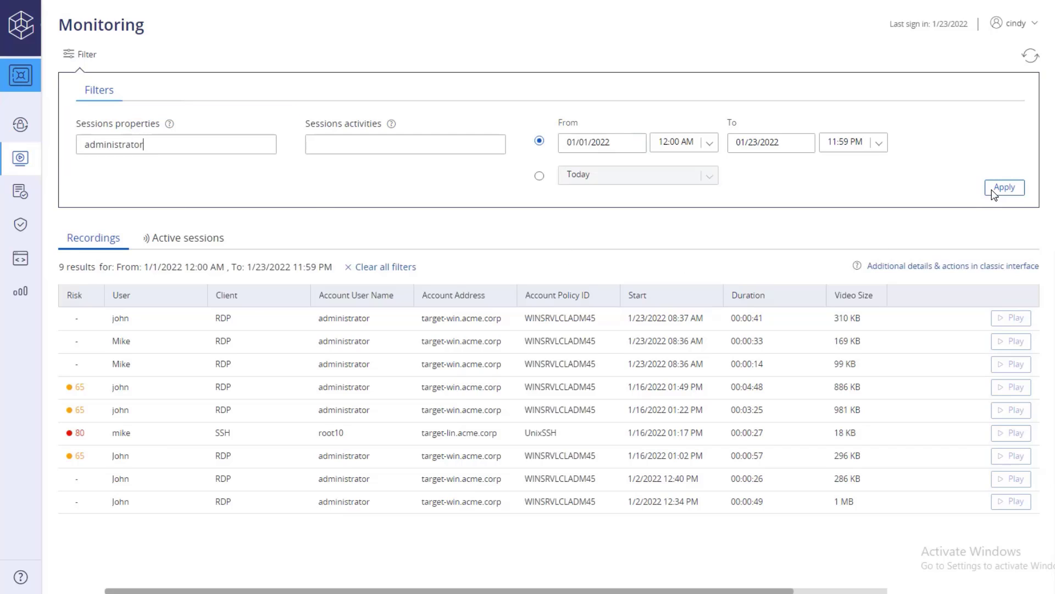
left_click(997, 188)
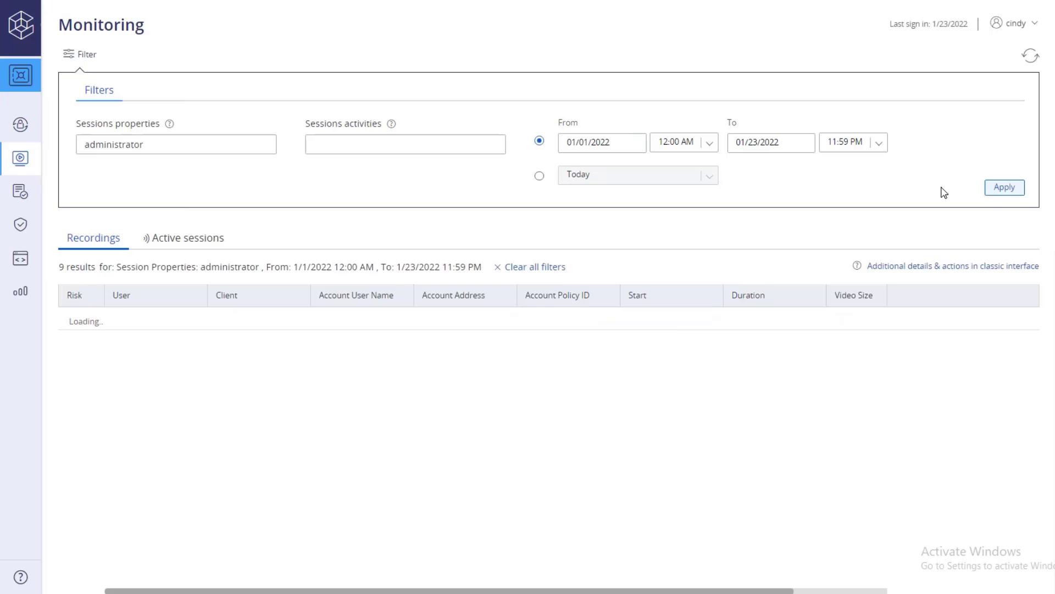
double_click(198, 144)
key("BackSpace")
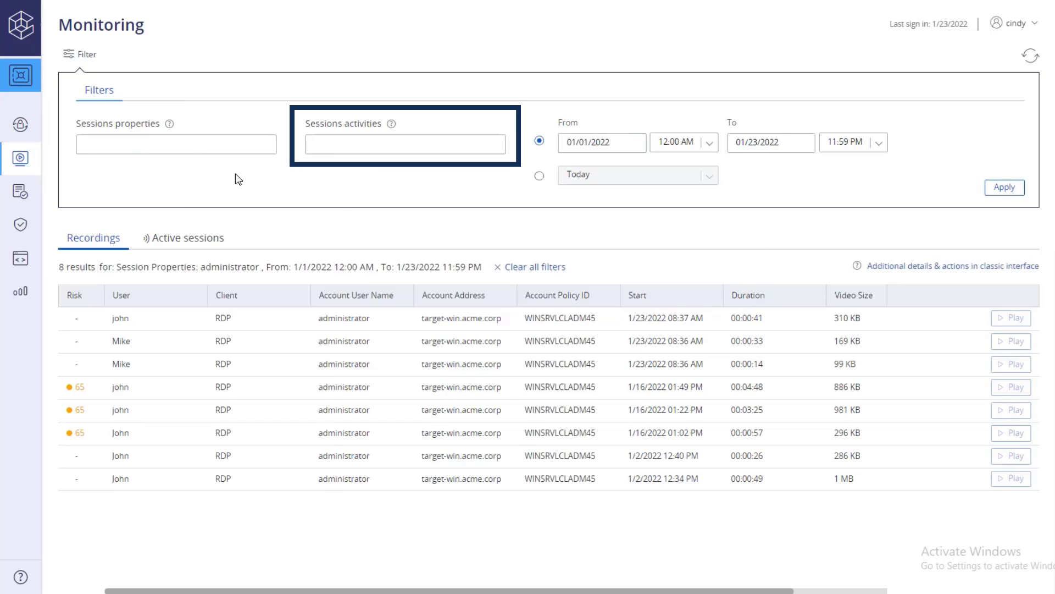
Step: Filter by the regedit session activity, then clear it and rerun the search
left_click(315, 144)
type("regedit")
left_click(994, 187)
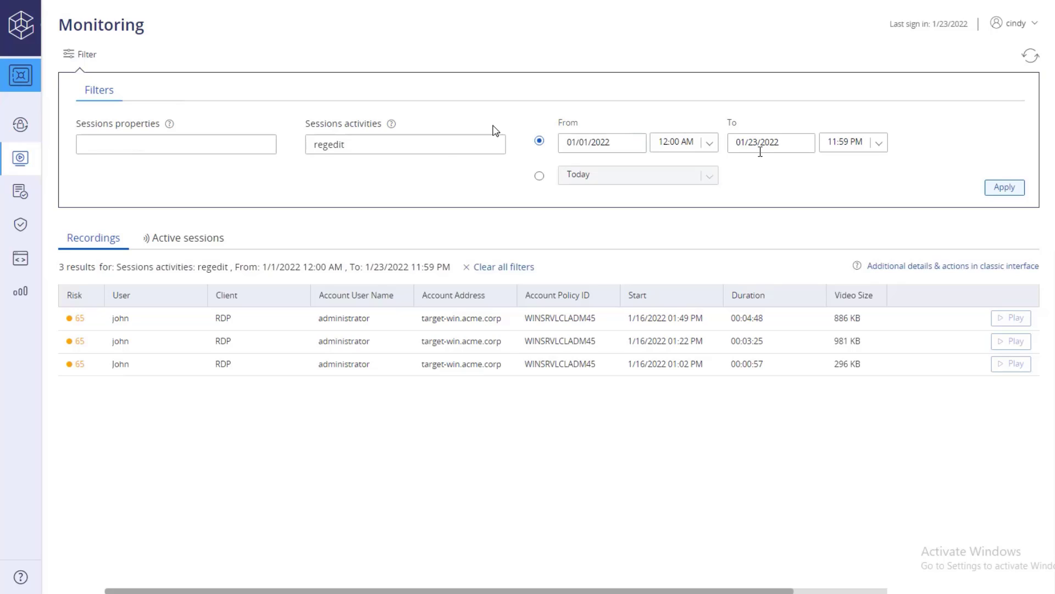
left_click(440, 146)
key("BackSpace")
key("BackSpace")
key("BackSpace")
key("Return")
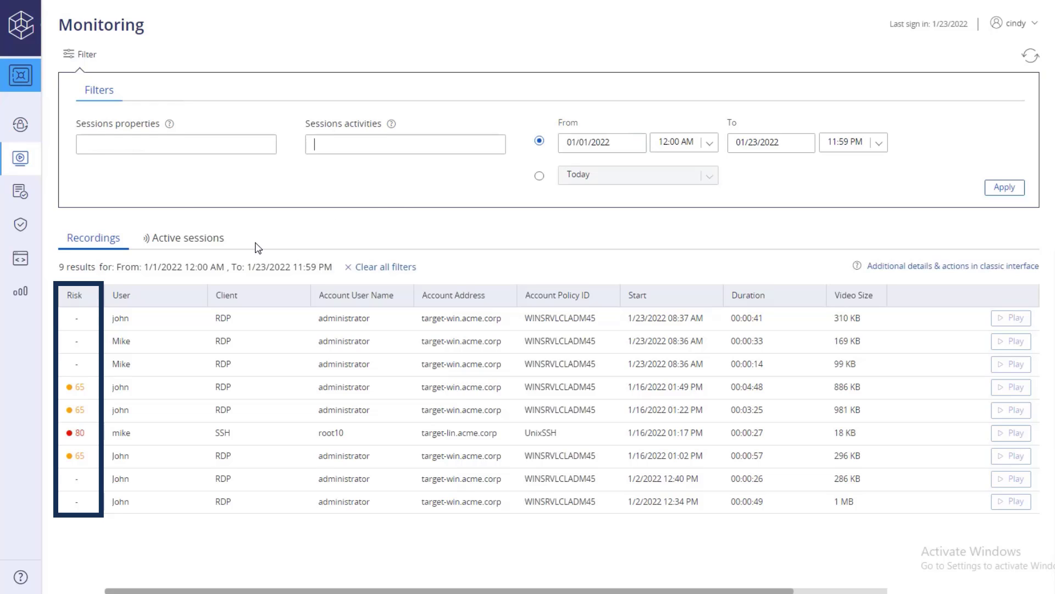
Step: Sort recordings by risk score and open the 1/16/2022 01:02 PM recording's details
left_click(87, 299)
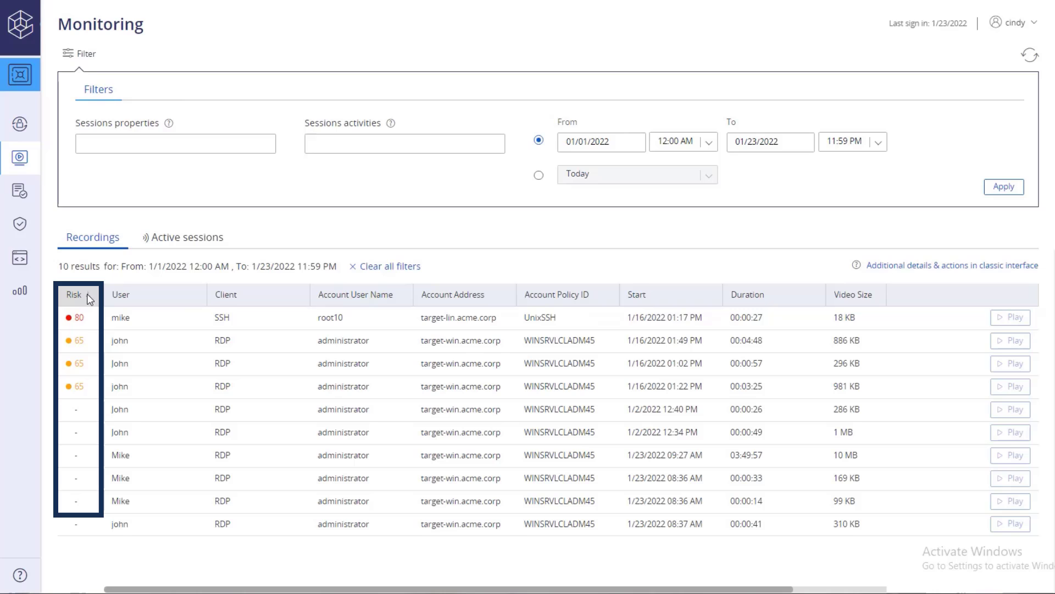
left_click(150, 370)
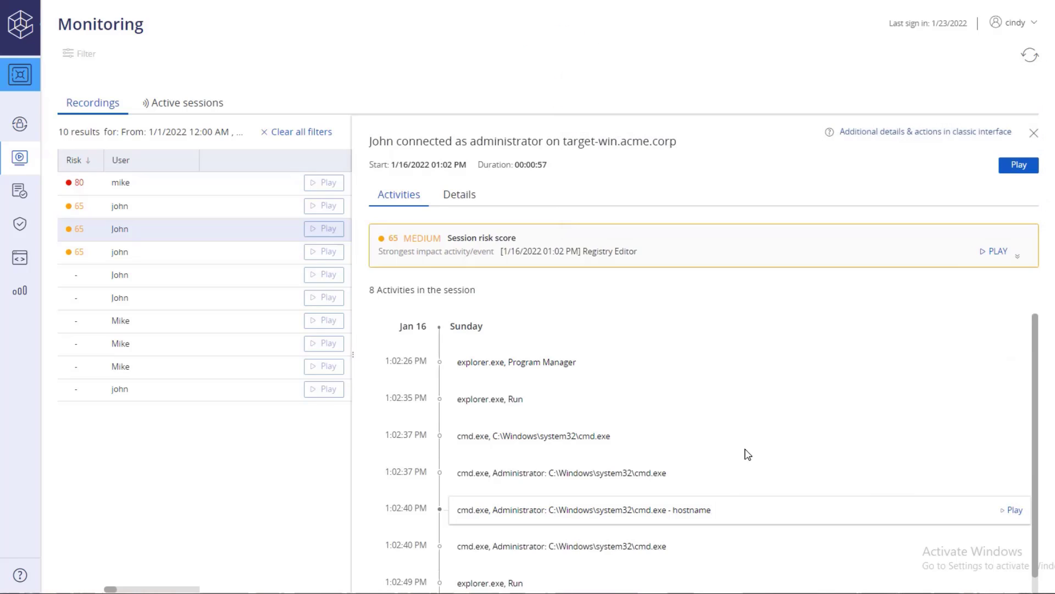
Step: Replay the recording from its Registry Editor (regedit.exe) event, then close the player
left_click(1016, 175)
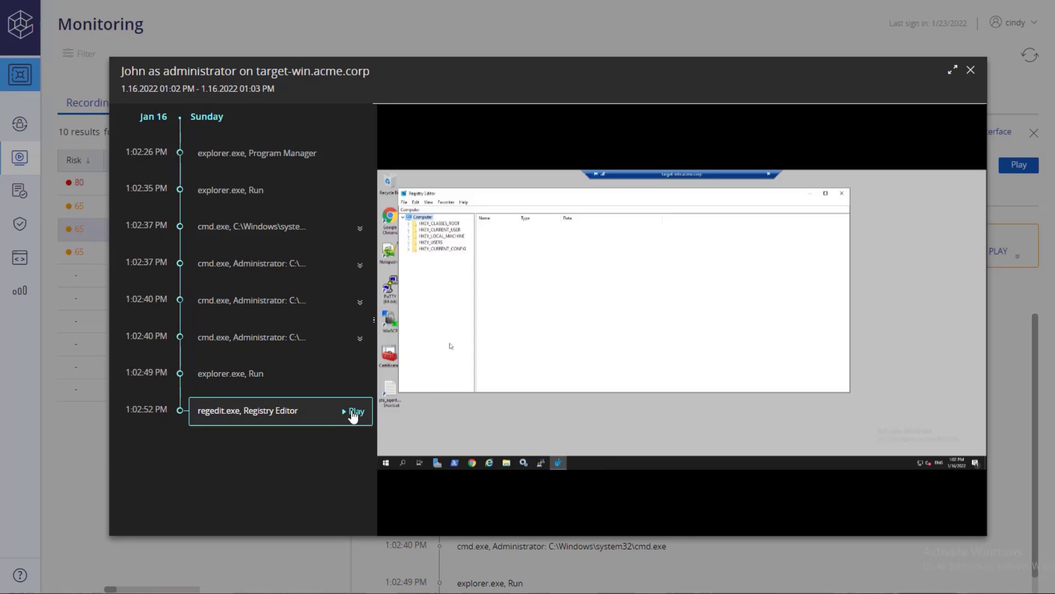
left_click(352, 412)
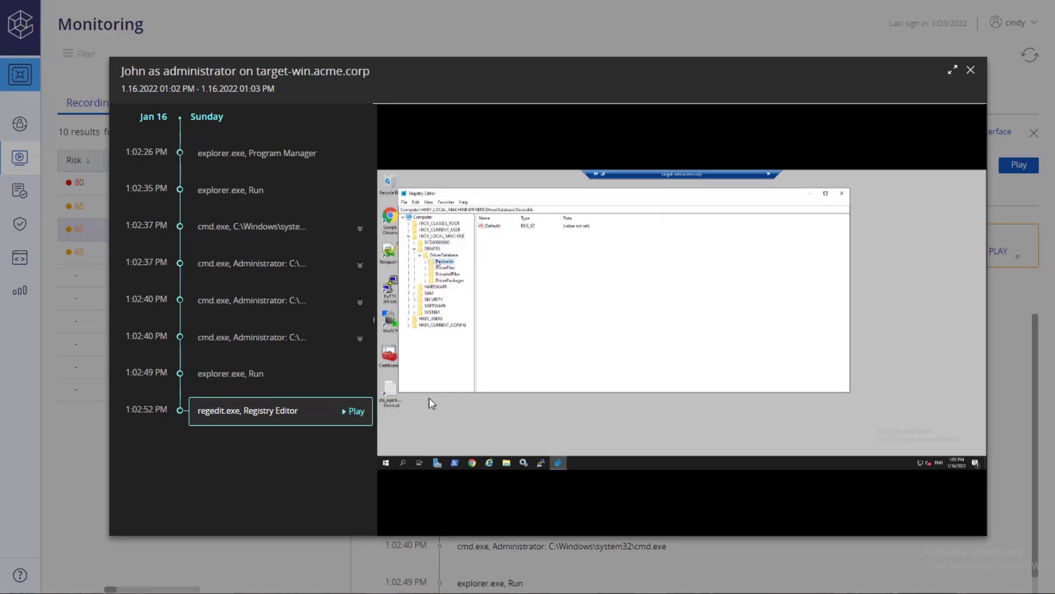
left_click(971, 70)
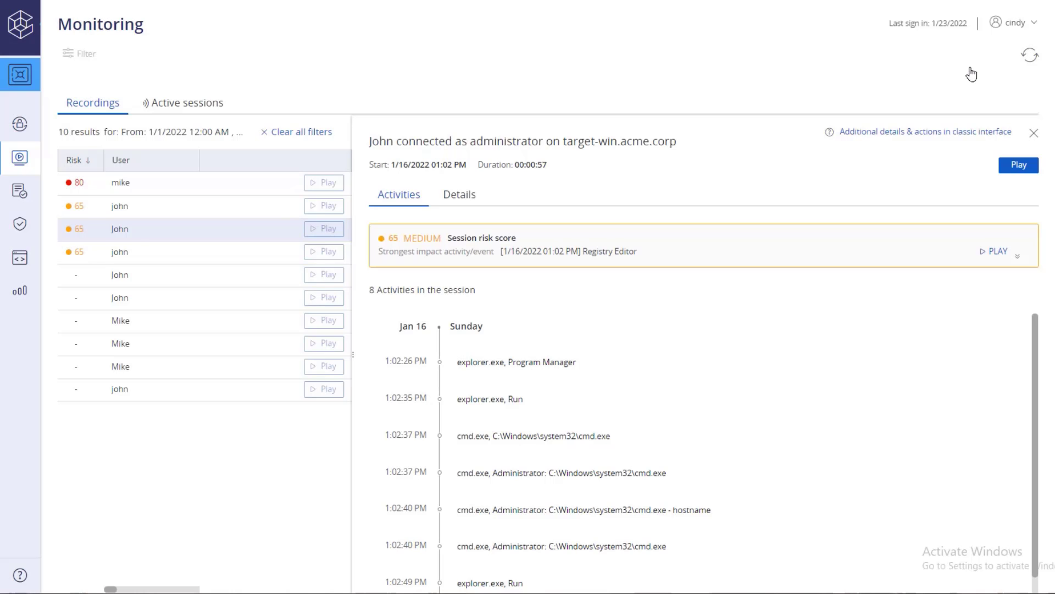
Step: Close the recording details and start monitoring the live target-win.acme.corp session
left_click(1034, 135)
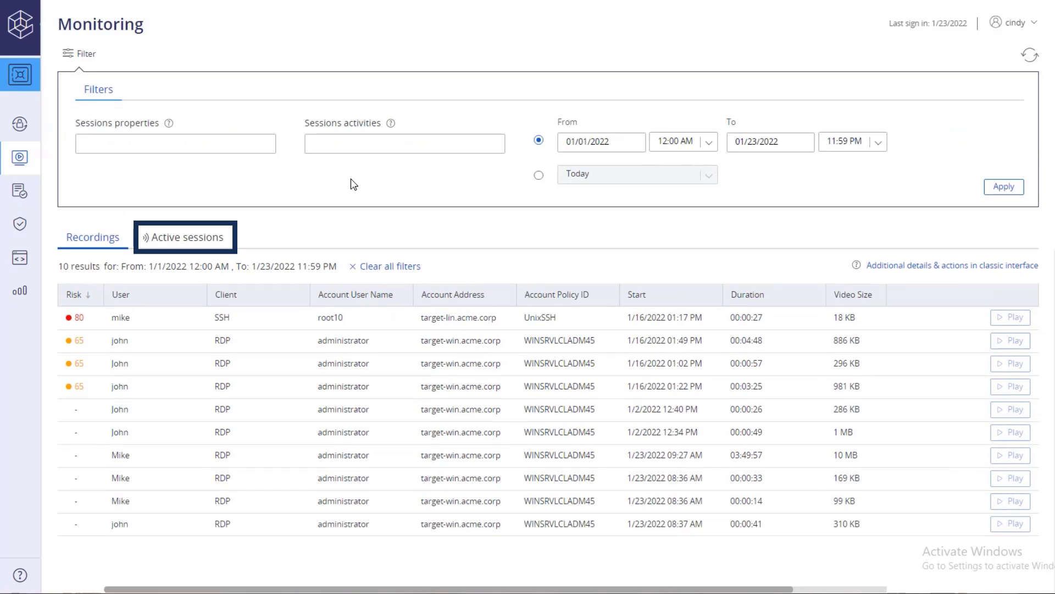
left_click(208, 241)
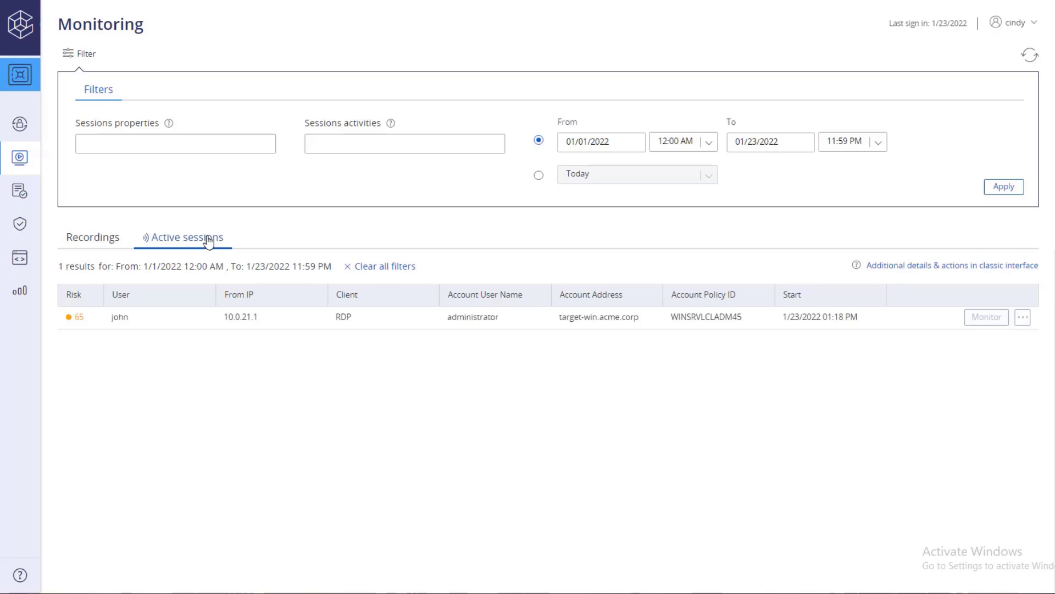
left_click(195, 324)
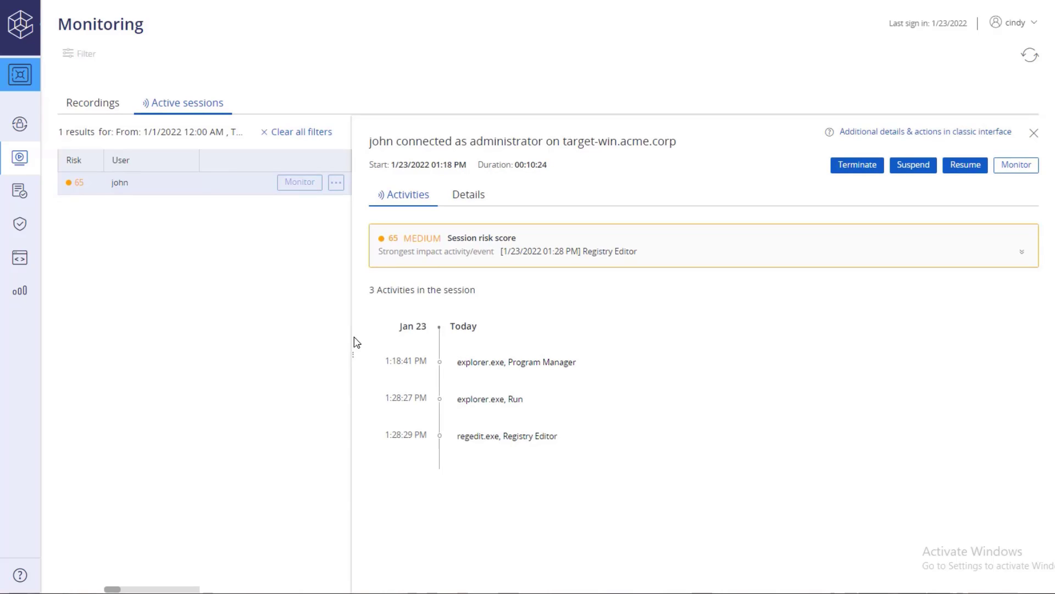
left_click(1017, 167)
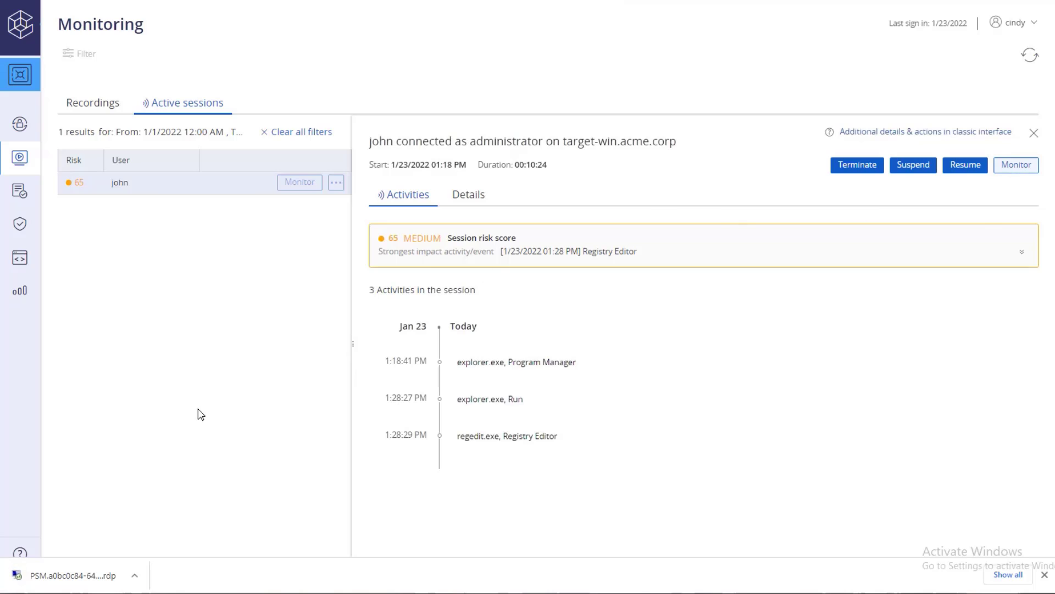
Step: Watch the live session via the downloaded .rdp file and suspend it
left_click(102, 578)
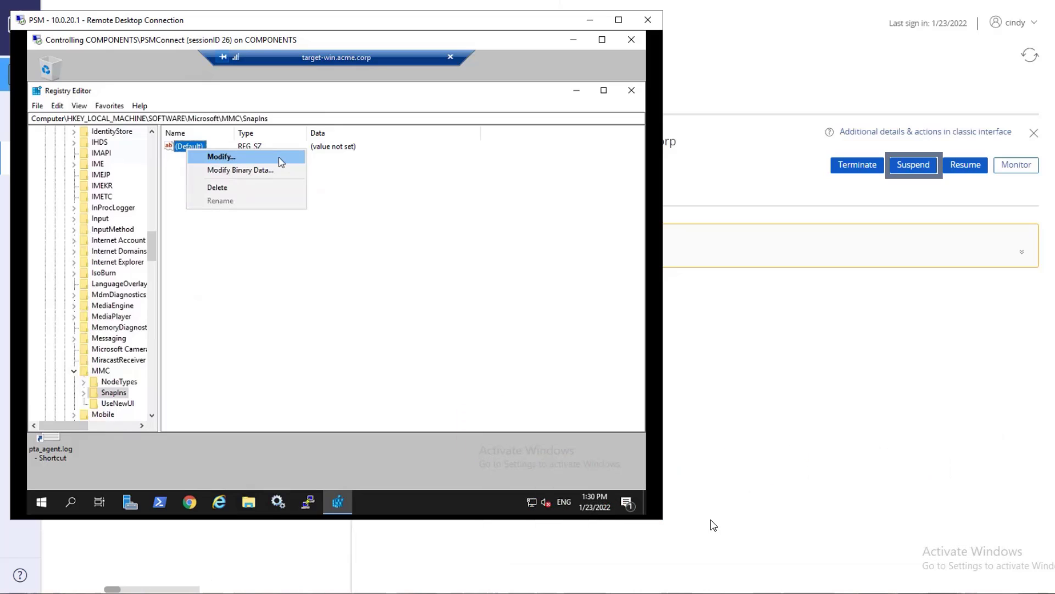
left_click(923, 165)
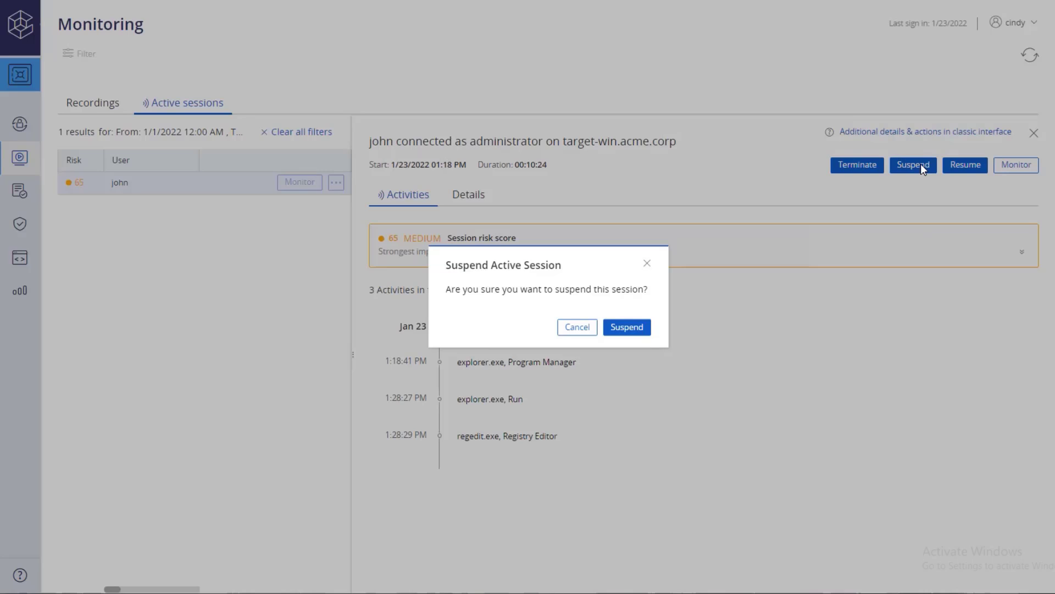
left_click(636, 330)
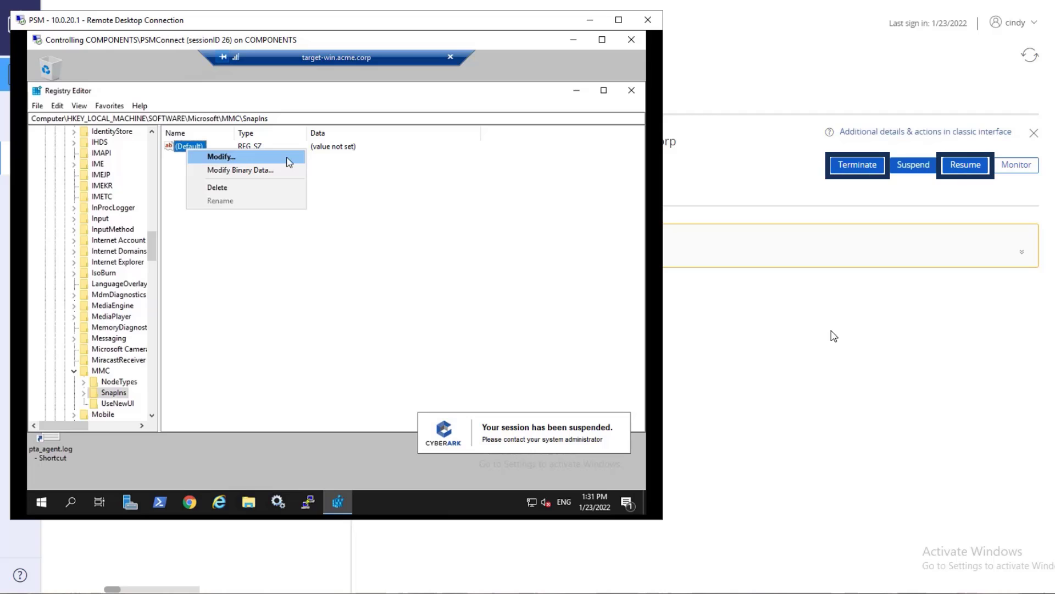
Step: Resume the suspended session and close its details panel
left_click(968, 165)
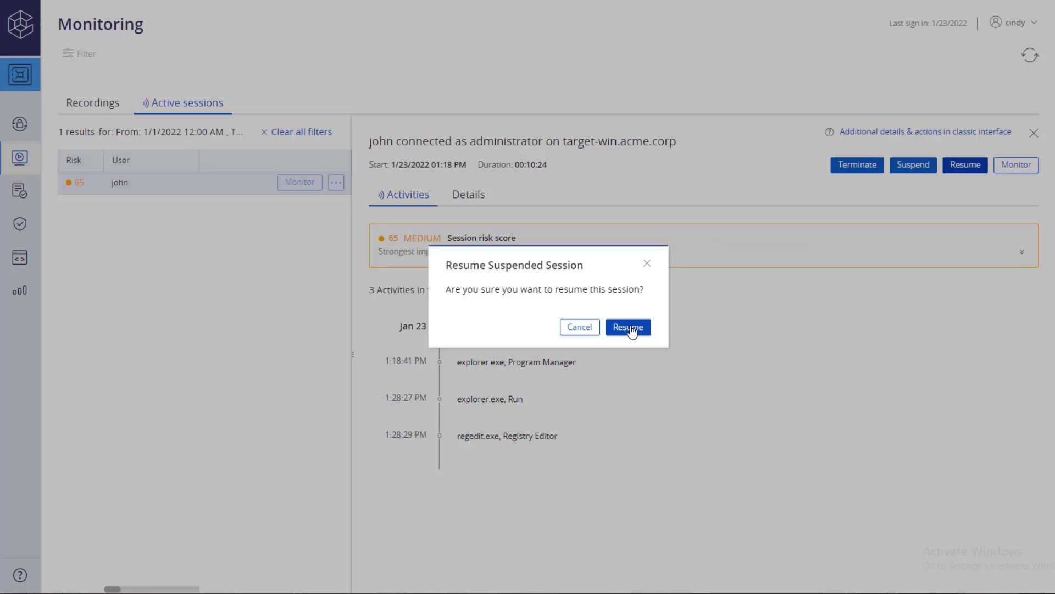
left_click(632, 329)
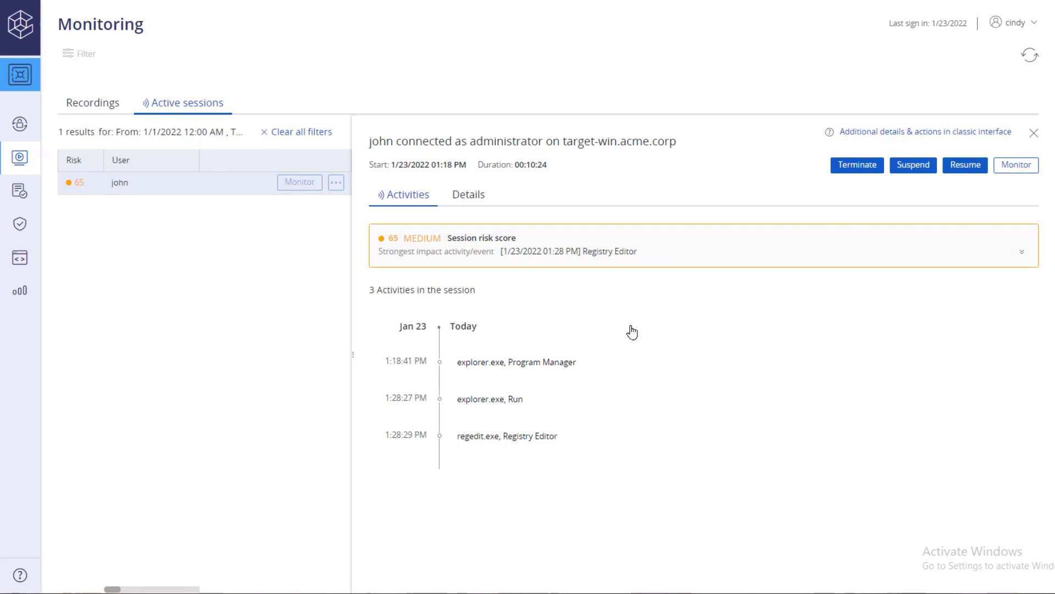
left_click(1034, 132)
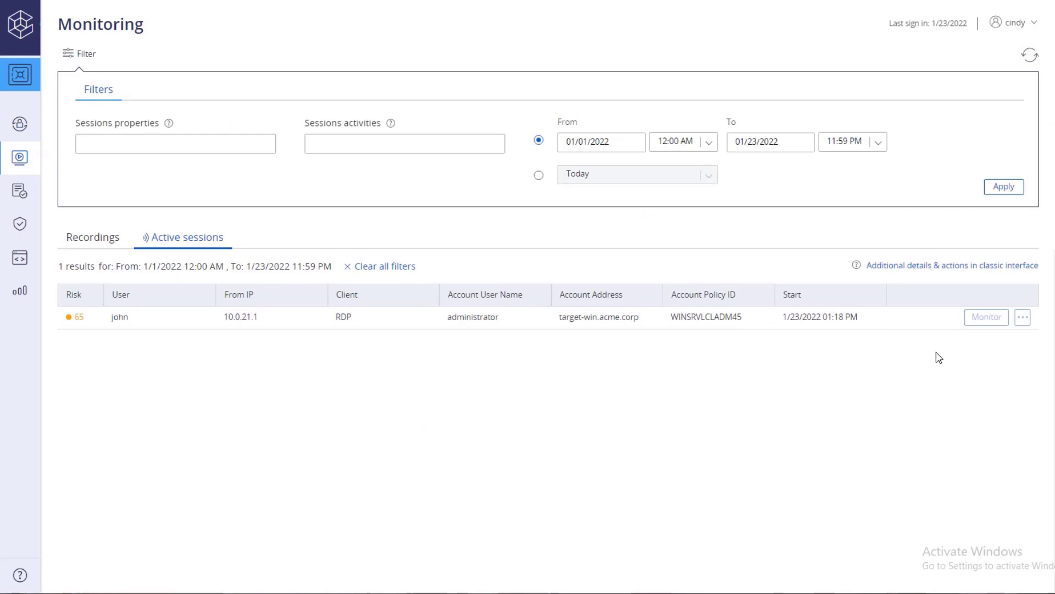